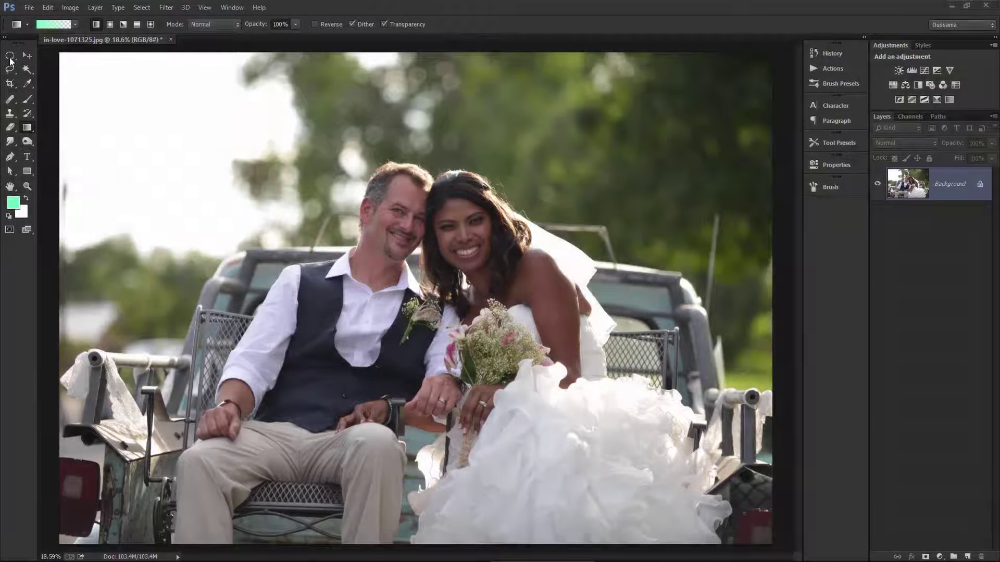
Step: Draw an elliptical selection around the couple
{"action": "left_click", "coordinate": [10, 56]}
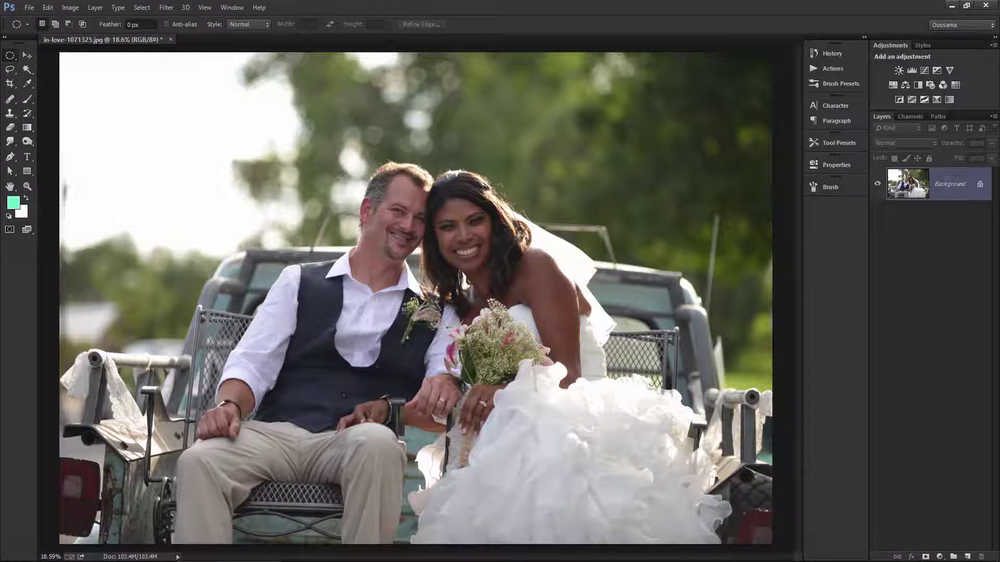
{"action": "left_click_drag", "start_coordinate": [371, 231], "coordinate": [482, 286]}
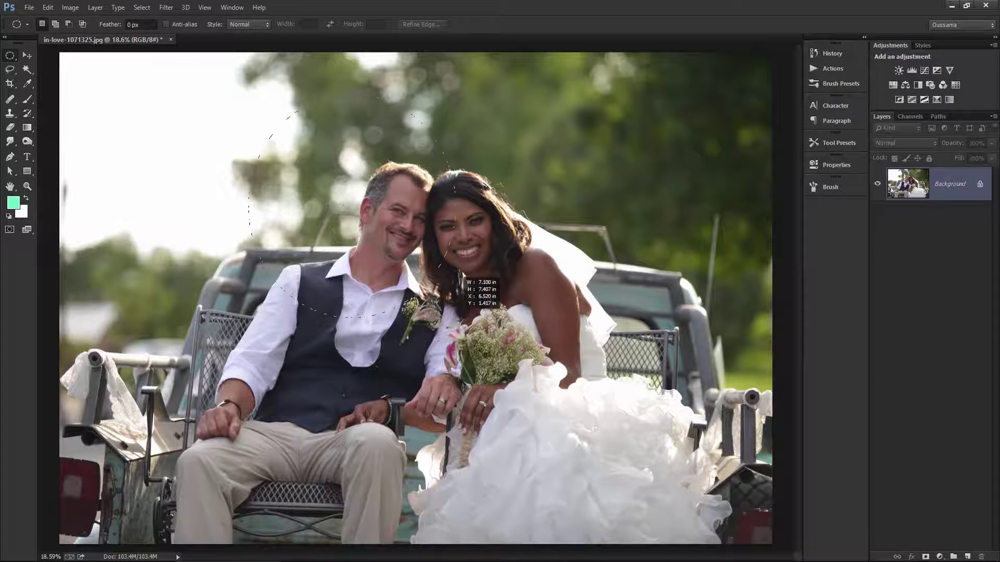
{"action": "left_click_drag", "start_coordinate": [485, 289], "coordinate": [581, 380]}
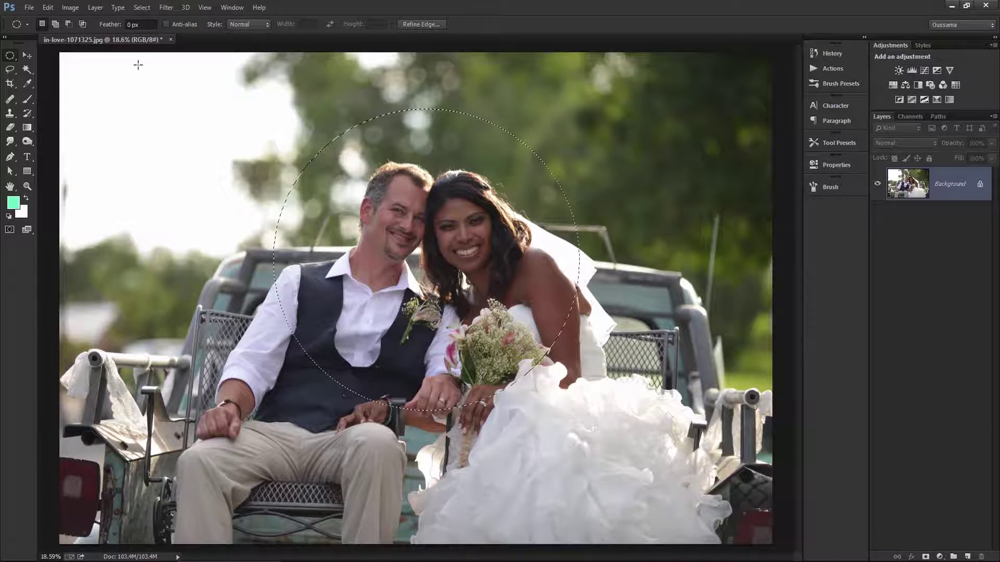
Step: Invert the selection and add a Curves adjustment layer masked to the surroundings
{"action": "left_click", "coordinate": [143, 7]}
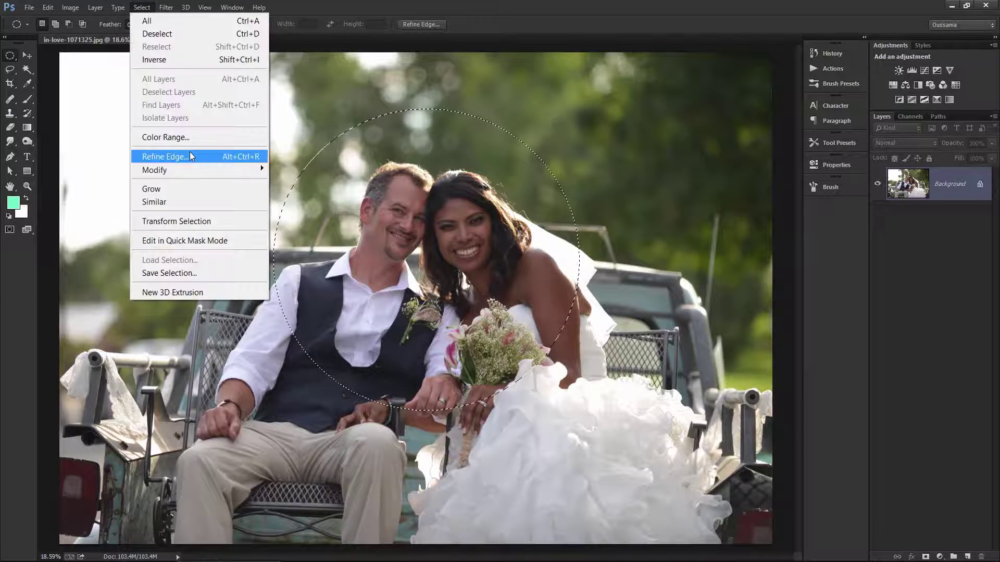
{"action": "left_click", "coordinate": [182, 59]}
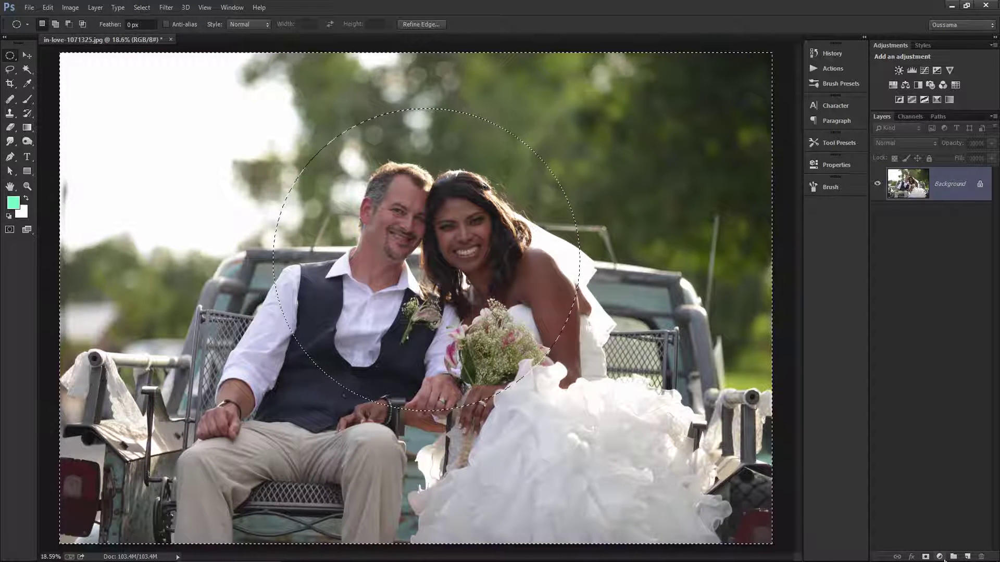
{"action": "left_click", "coordinate": [940, 557]}
{"action": "left_click", "coordinate": [920, 375]}
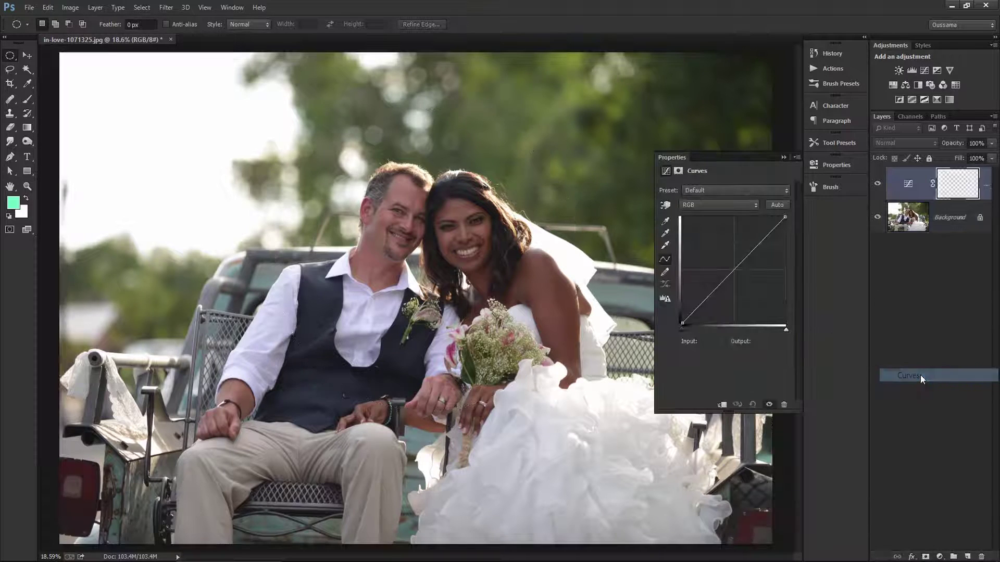
Step: Pull the curve down (Input 152, Output 116) and Gaussian-blur the mask at radius 250
{"action": "left_click_drag", "start_coordinate": [739, 265], "coordinate": [743, 275]}
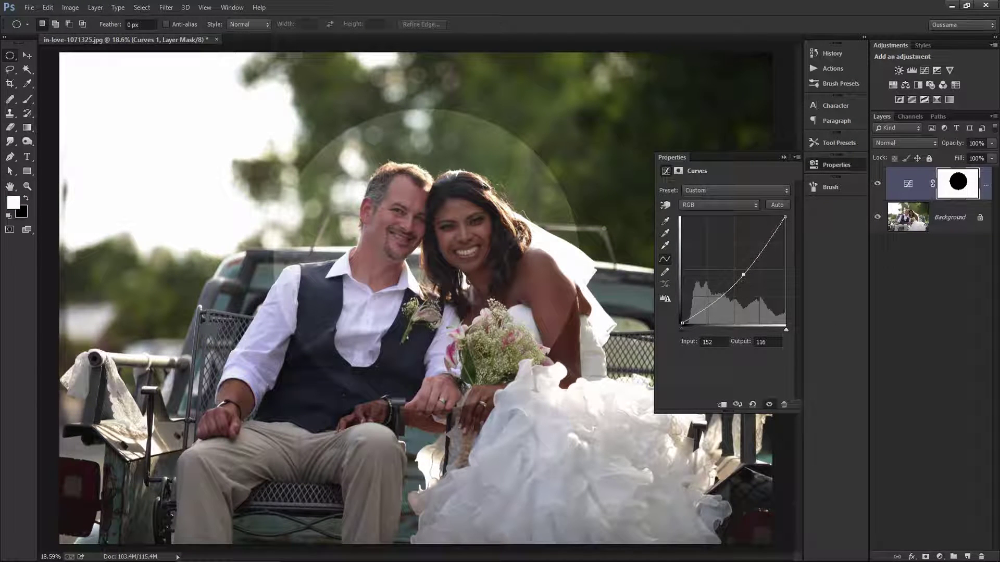
{"action": "left_click", "coordinate": [166, 7]}
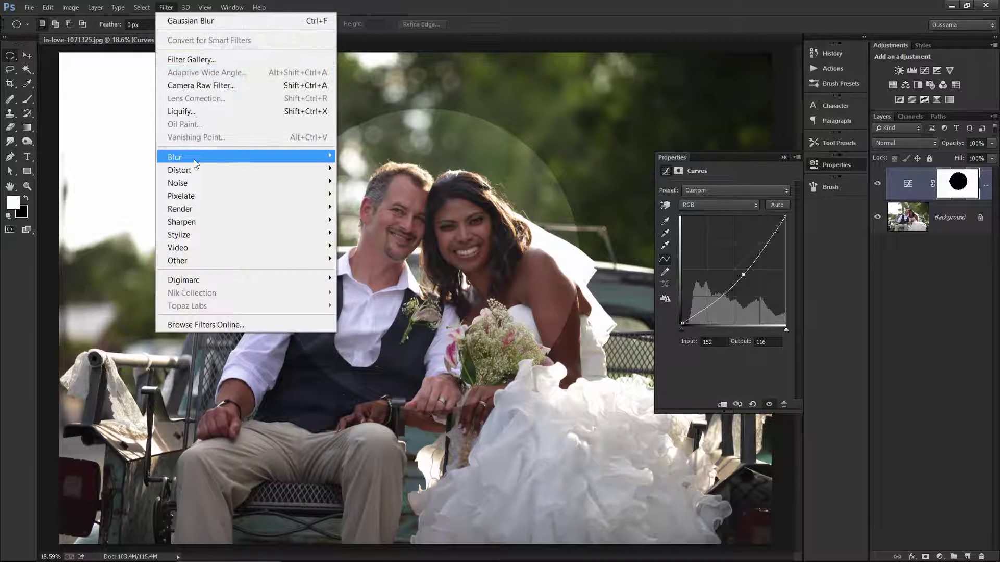
{"action": "mouse_move", "coordinate": [174, 157]}
{"action": "left_click", "coordinate": [125, 256]}
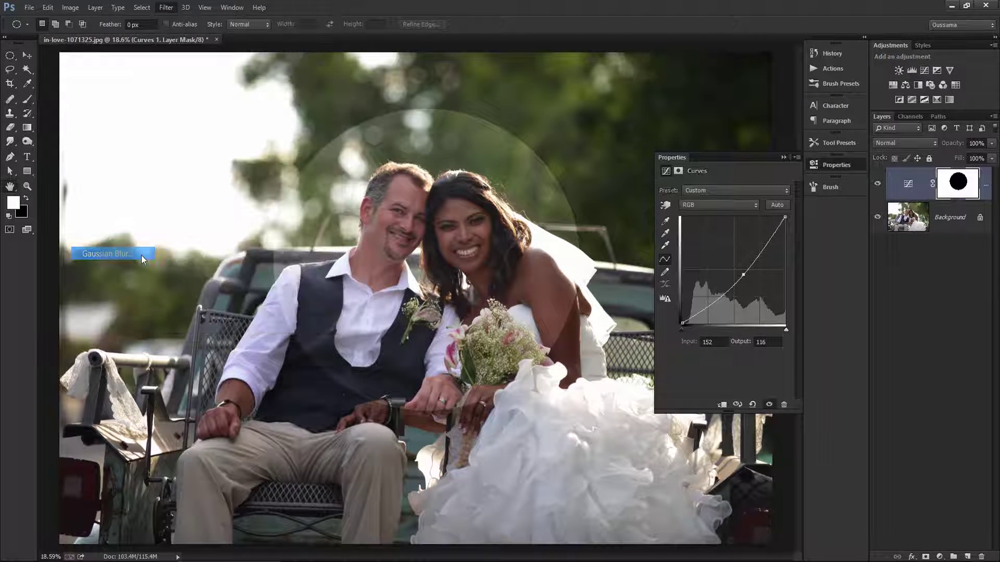
{"action": "left_click_drag", "start_coordinate": [685, 252], "coordinate": [687, 252]}
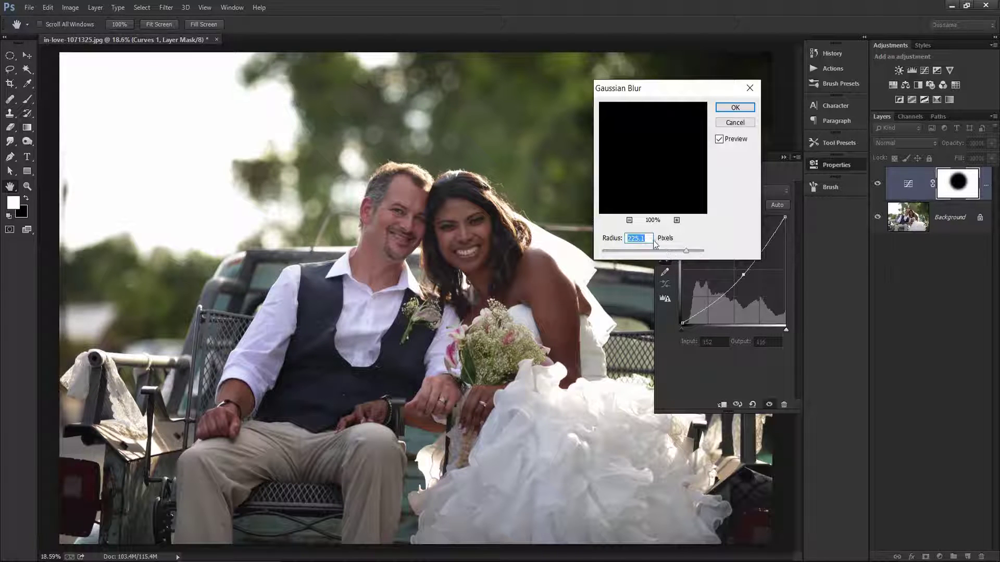
{"action": "type", "text": "250"}
{"action": "left_click", "coordinate": [727, 108]}
{"action": "left_click", "coordinate": [877, 184]}
{"action": "left_click", "coordinate": [877, 184]}
Step: Nudge the curve point deeper and drop the Curves layer opacity to 77%
{"action": "left_click_drag", "start_coordinate": [742, 273], "coordinate": [746, 273]}
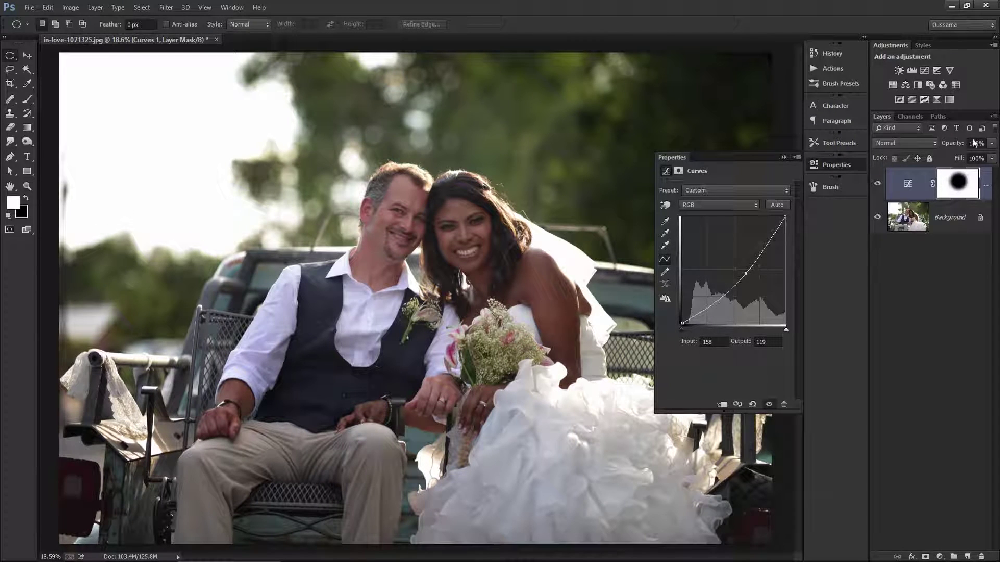
{"action": "left_click_drag", "start_coordinate": [957, 142], "coordinate": [942, 143]}
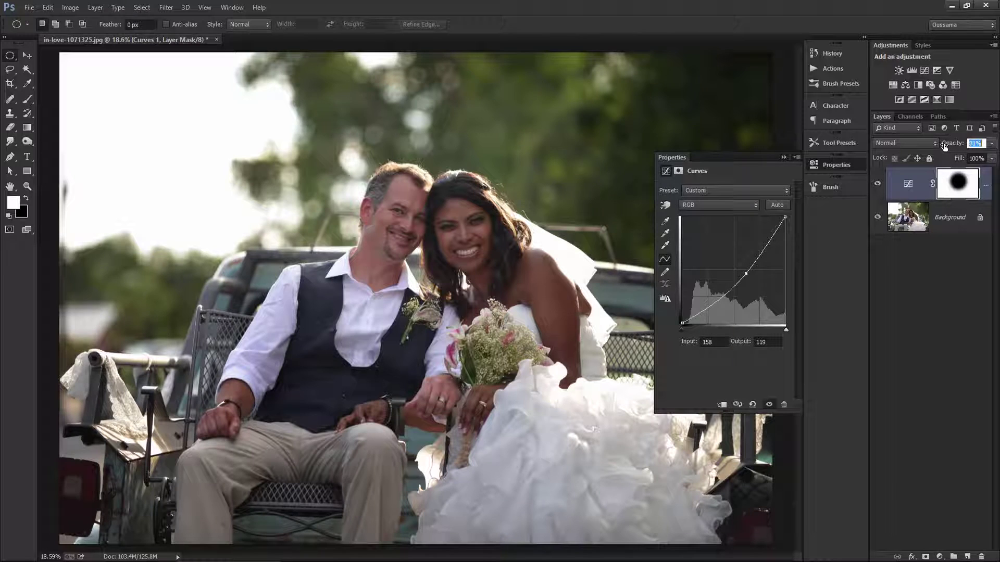
{"action": "left_click", "coordinate": [862, 165]}
{"action": "left_click", "coordinate": [878, 183]}
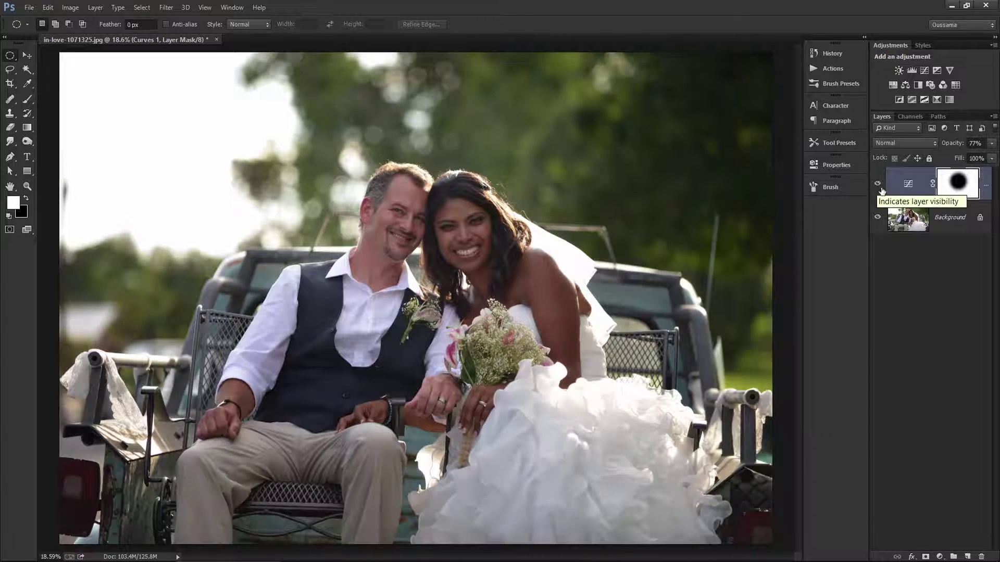
{"action": "left_click", "coordinate": [940, 557]}
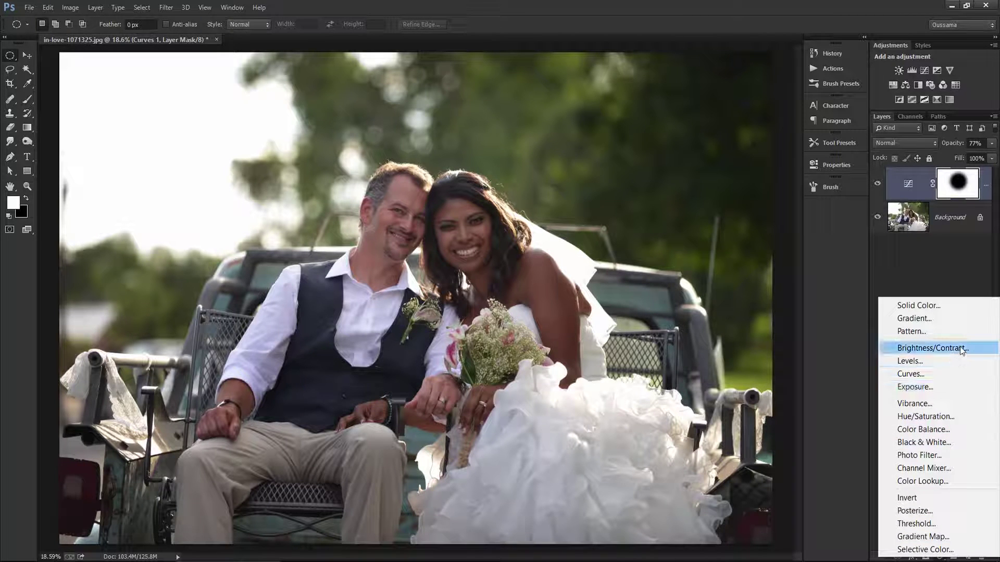
Step: Add a Brightness/Contrast layer with Contrast -50 and compare it on and off
{"action": "left_click", "coordinate": [983, 348]}
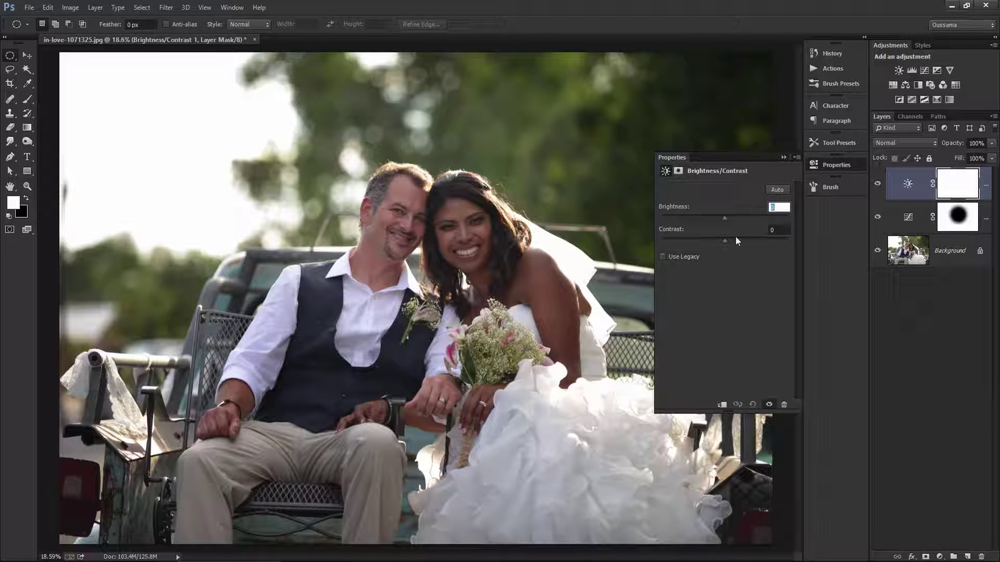
{"action": "left_click_drag", "start_coordinate": [725, 241], "coordinate": [659, 240]}
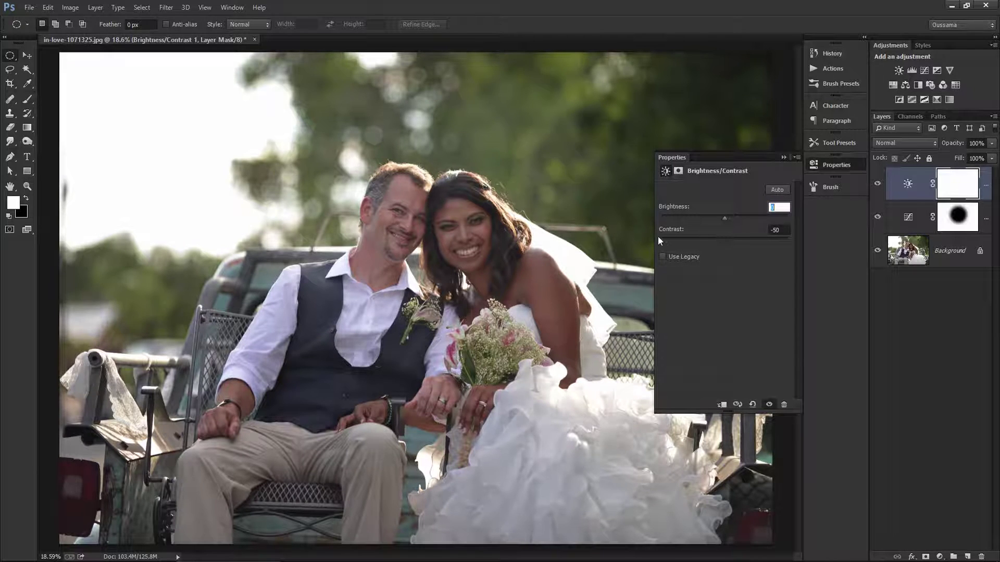
{"action": "left_click", "coordinate": [877, 184]}
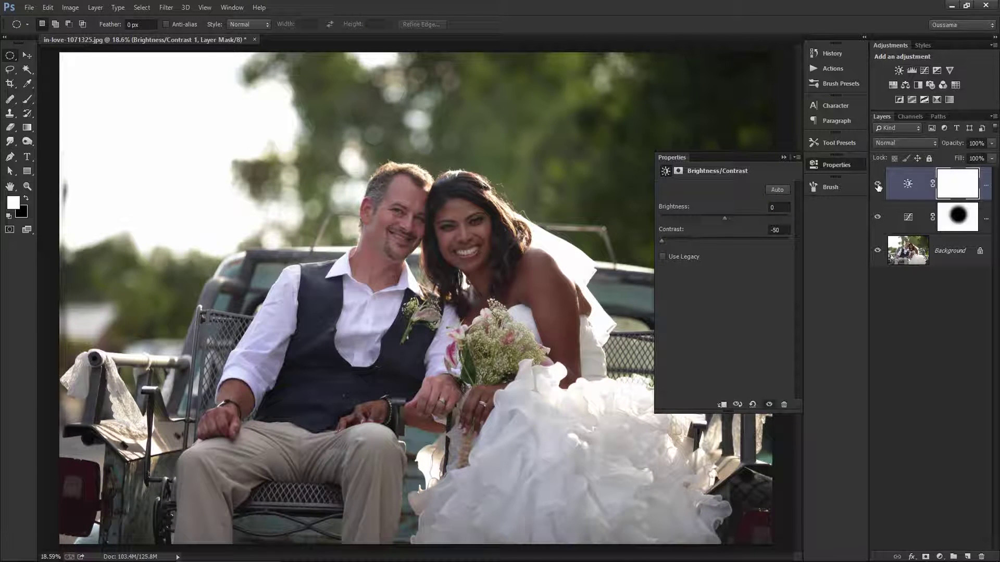
{"action": "left_click", "coordinate": [878, 184]}
{"action": "left_click", "coordinate": [940, 557]}
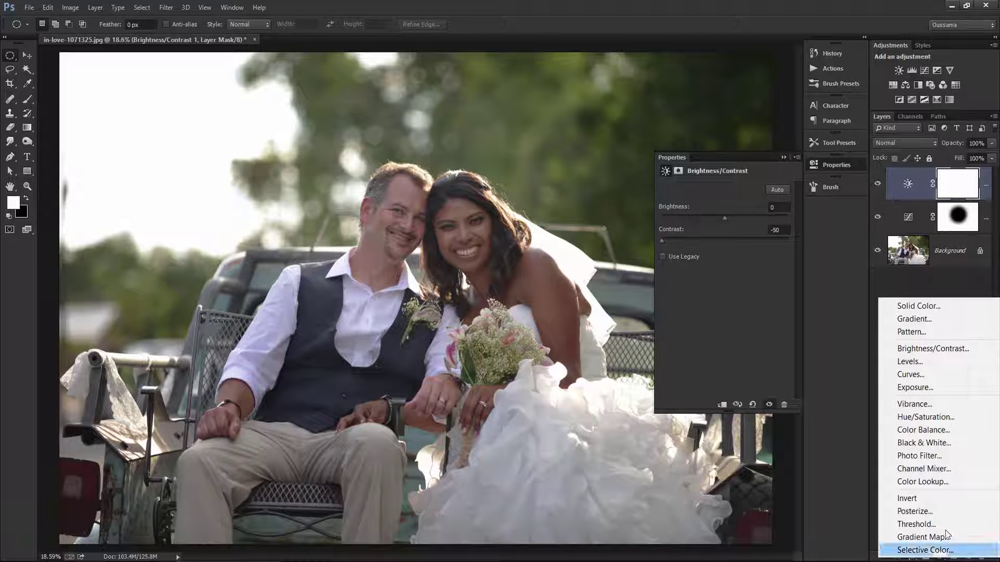
Step: Add a Levels layer with output levels 44–235 and input black 27
{"action": "left_click", "coordinate": [952, 365]}
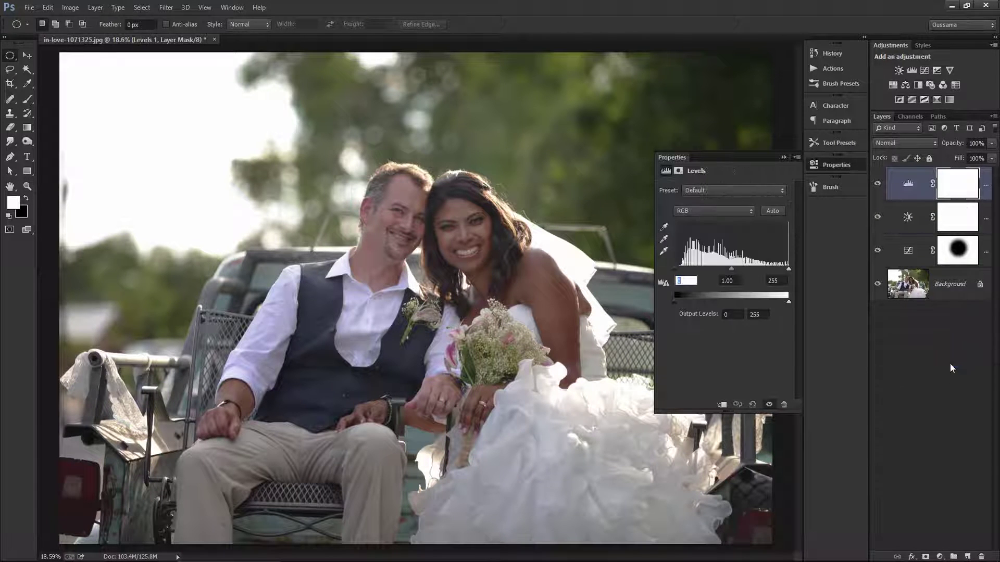
{"action": "left_click_drag", "start_coordinate": [674, 301], "coordinate": [693, 299]}
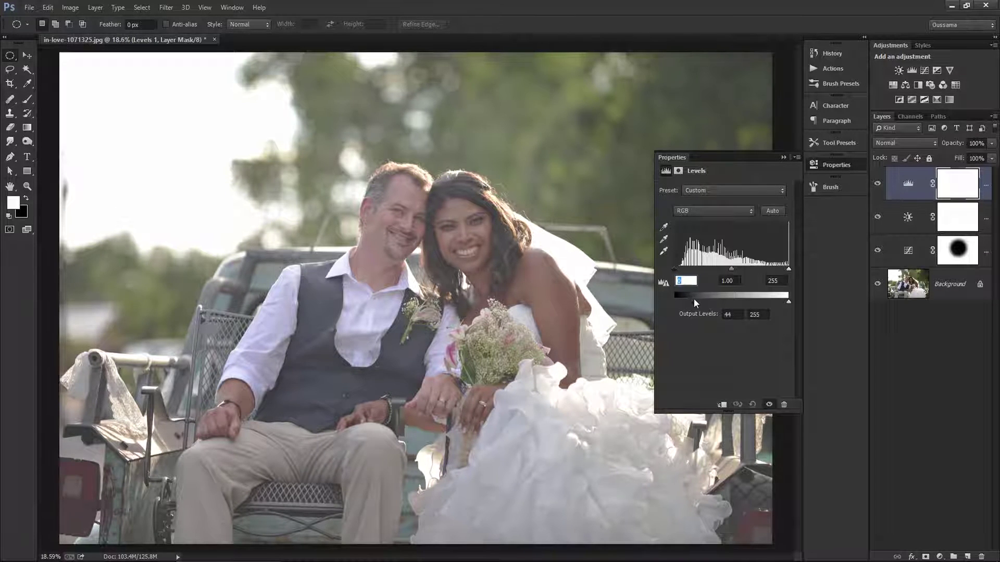
{"action": "left_click_drag", "start_coordinate": [788, 302], "coordinate": [779, 302]}
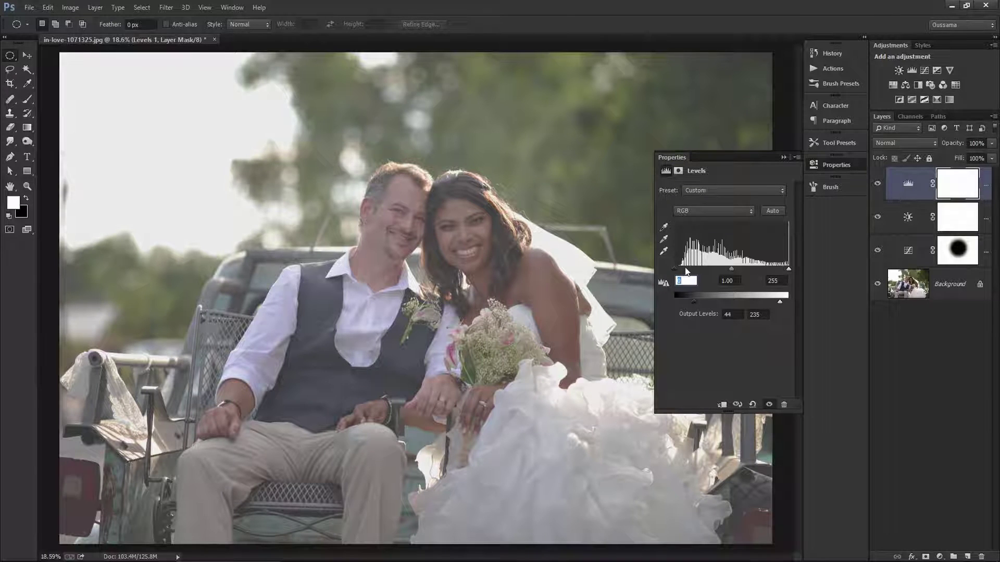
{"action": "left_click_drag", "start_coordinate": [678, 272], "coordinate": [686, 272]}
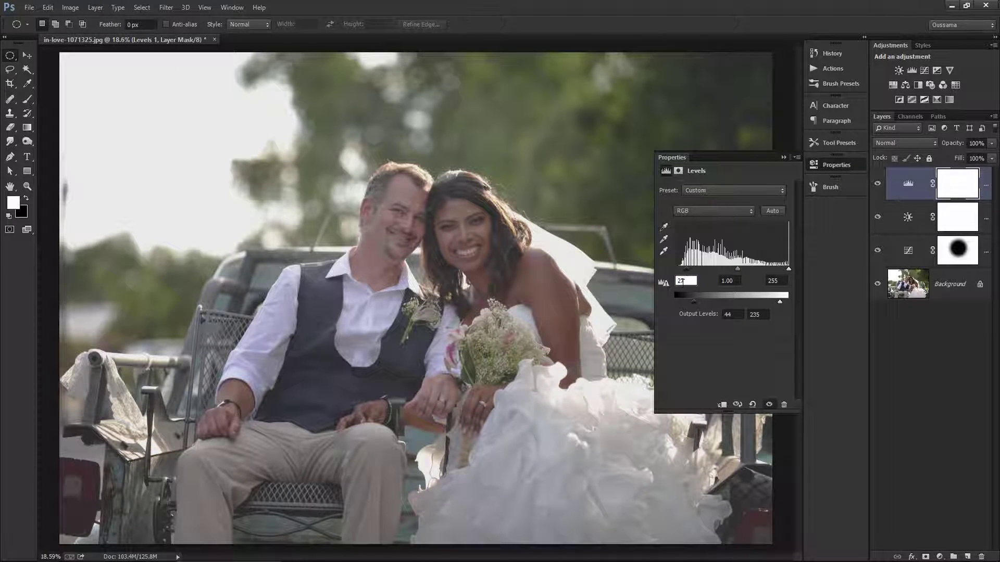
{"action": "left_click", "coordinate": [878, 184]}
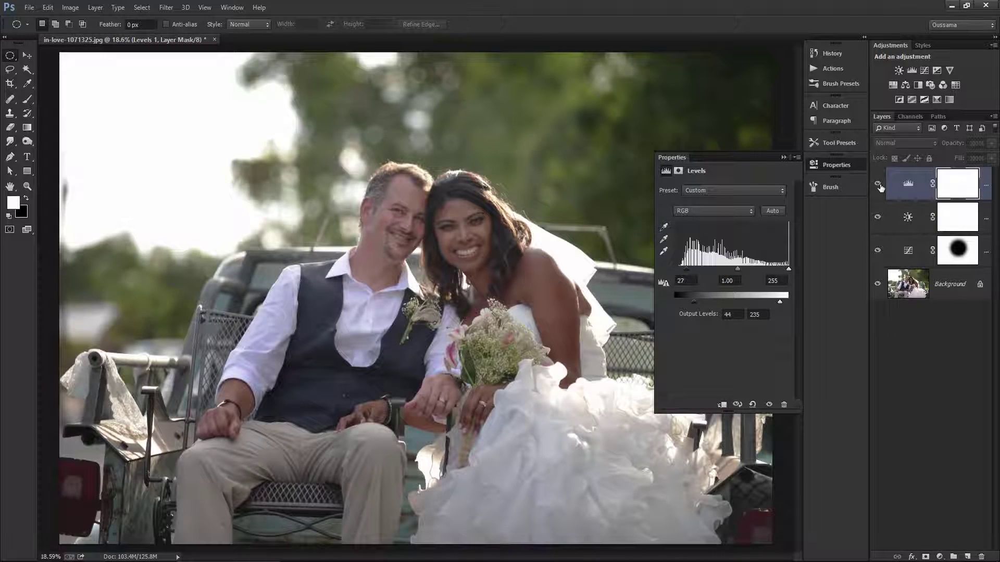
{"action": "left_click", "coordinate": [878, 184]}
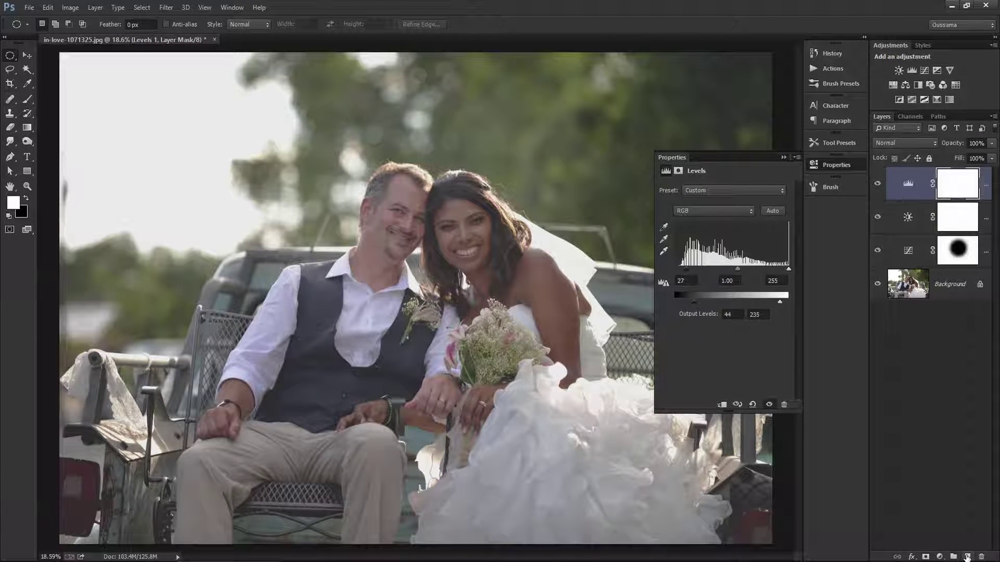
Step: Add an empty Layer 1 and set the foreground colour to purple e56cff
{"action": "left_click", "coordinate": [967, 557]}
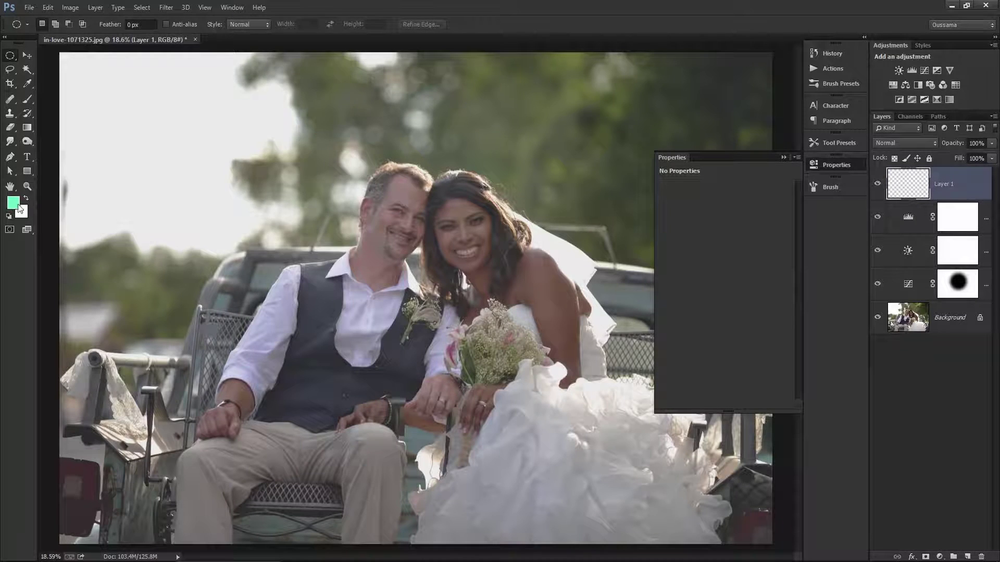
{"action": "left_click", "coordinate": [14, 203]}
{"action": "left_click_drag", "start_coordinate": [237, 185], "coordinate": [235, 133]}
{"action": "left_click", "coordinate": [164, 106]}
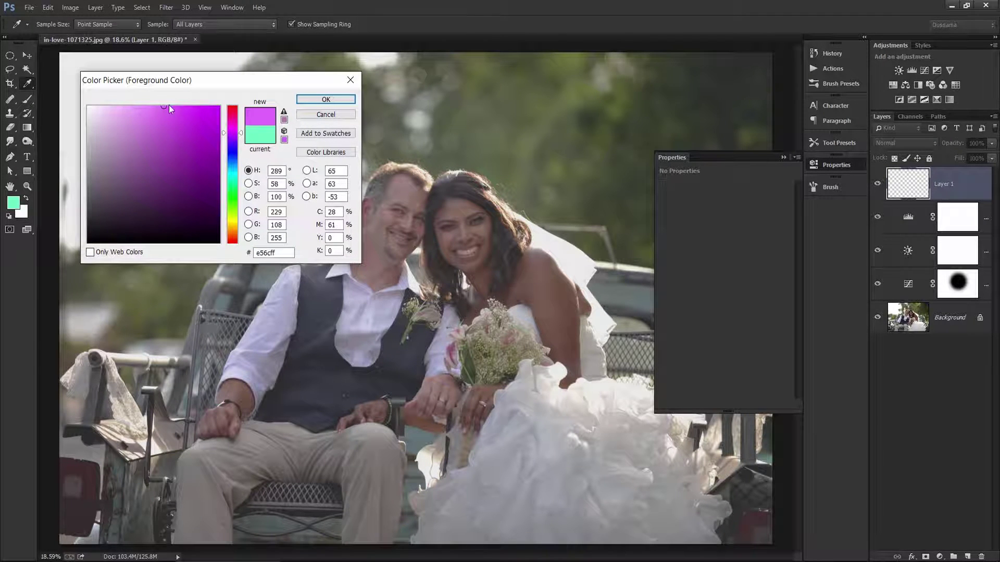
{"action": "left_click", "coordinate": [312, 99]}
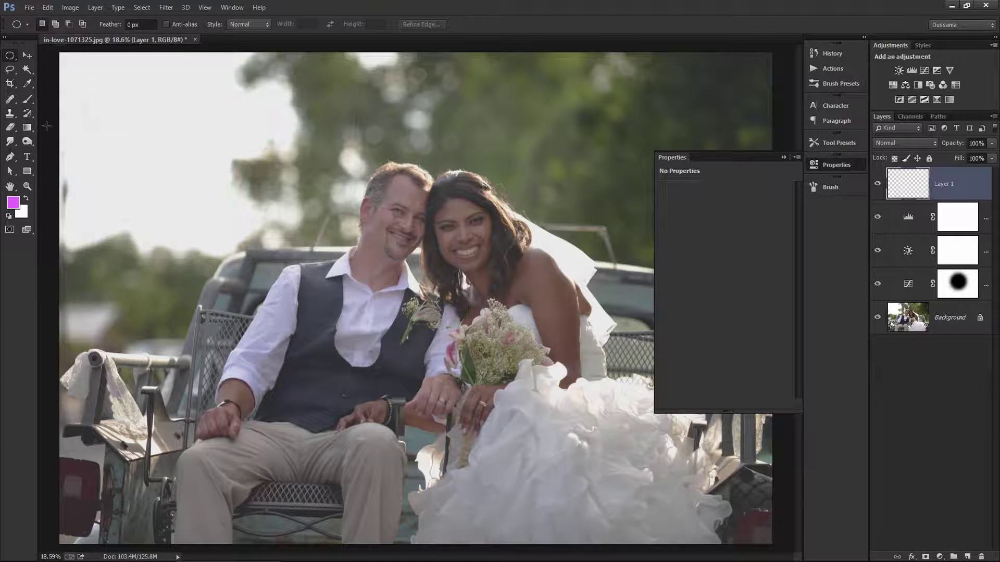
Step: Draw a foreground-to-transparent purple gradient from the top-left on Layer 1, blended in Screen mode
{"action": "left_click", "coordinate": [27, 128]}
{"action": "left_click", "coordinate": [54, 24]}
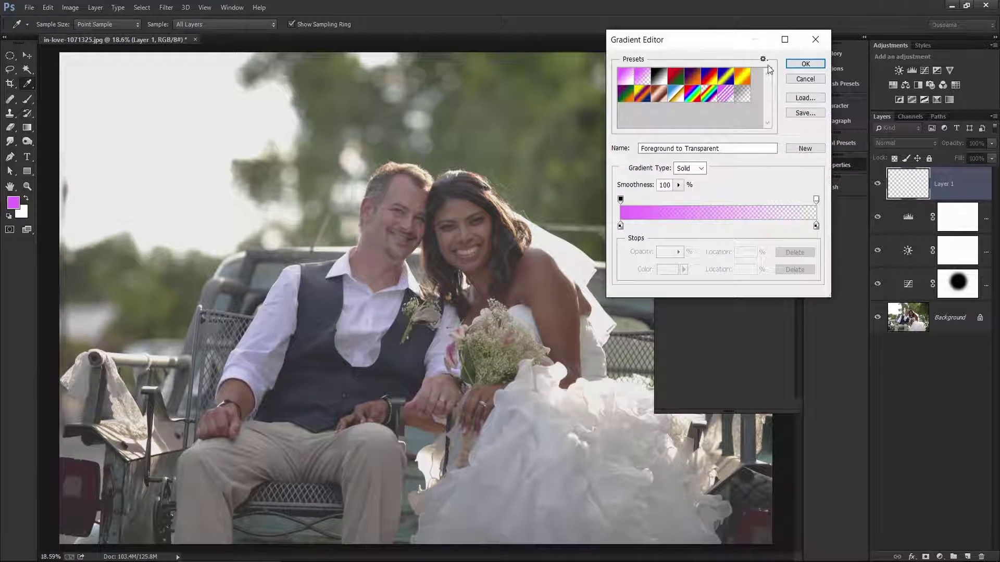
{"action": "left_click", "coordinate": [806, 64]}
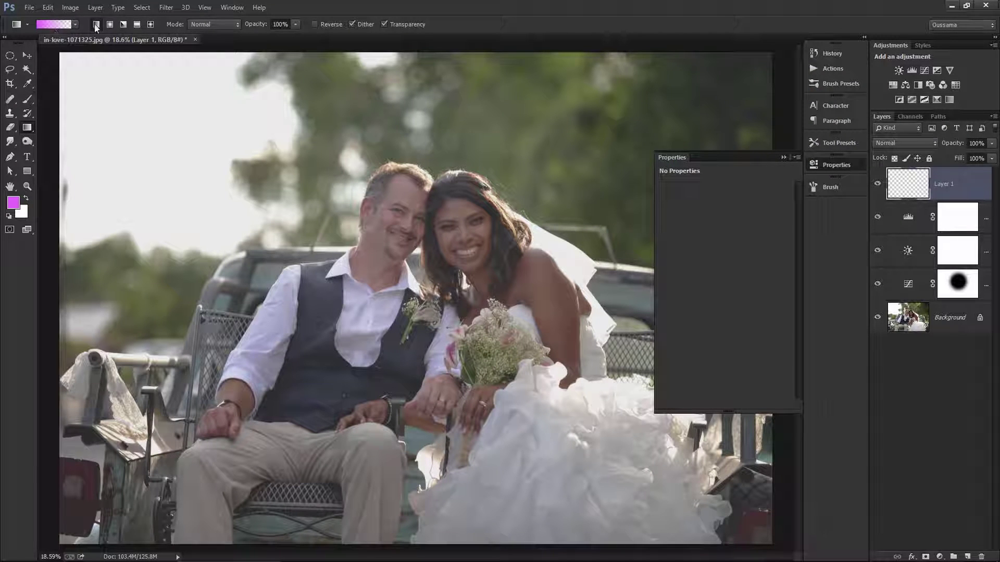
{"action": "left_click_drag", "start_coordinate": [61, 54], "coordinate": [583, 419]}
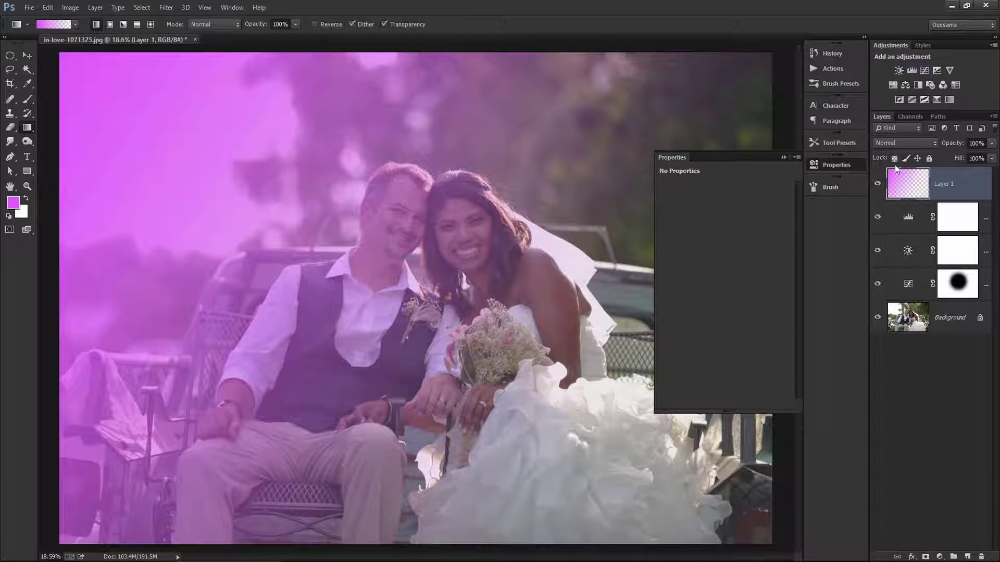
{"action": "left_click", "coordinate": [902, 144]}
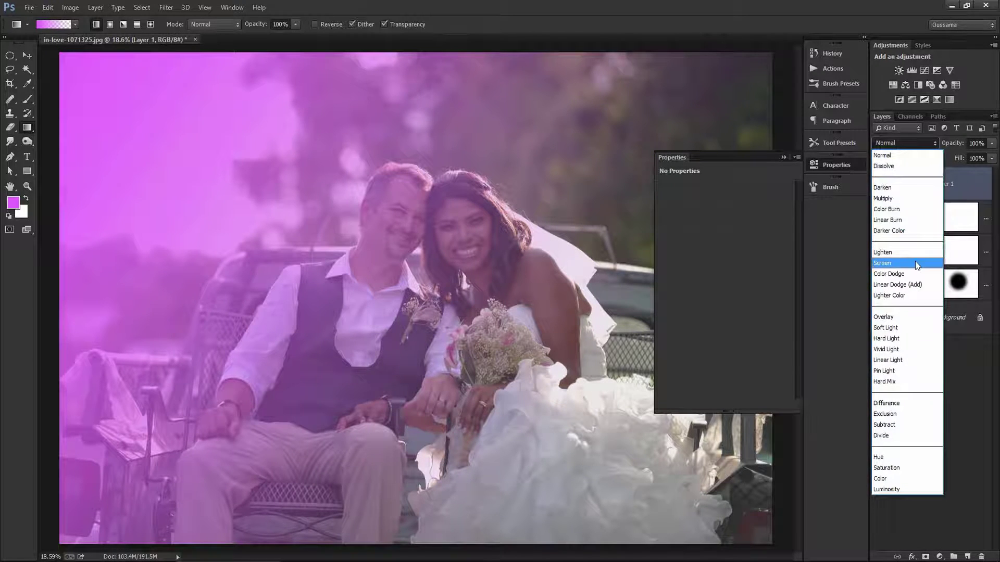
{"action": "left_click", "coordinate": [914, 262]}
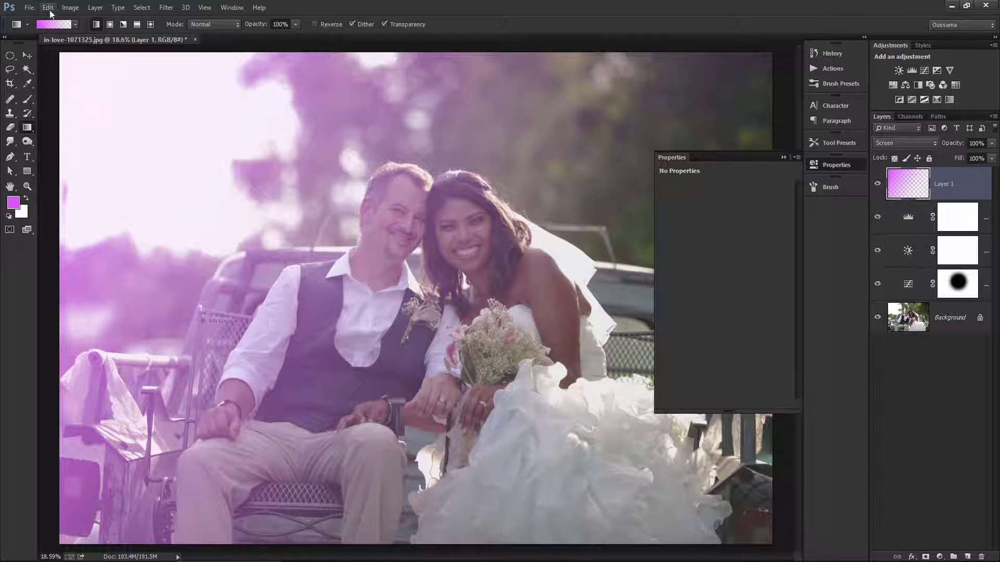
{"action": "left_click", "coordinate": [59, 8]}
{"action": "mouse_move", "coordinate": [91, 40]}
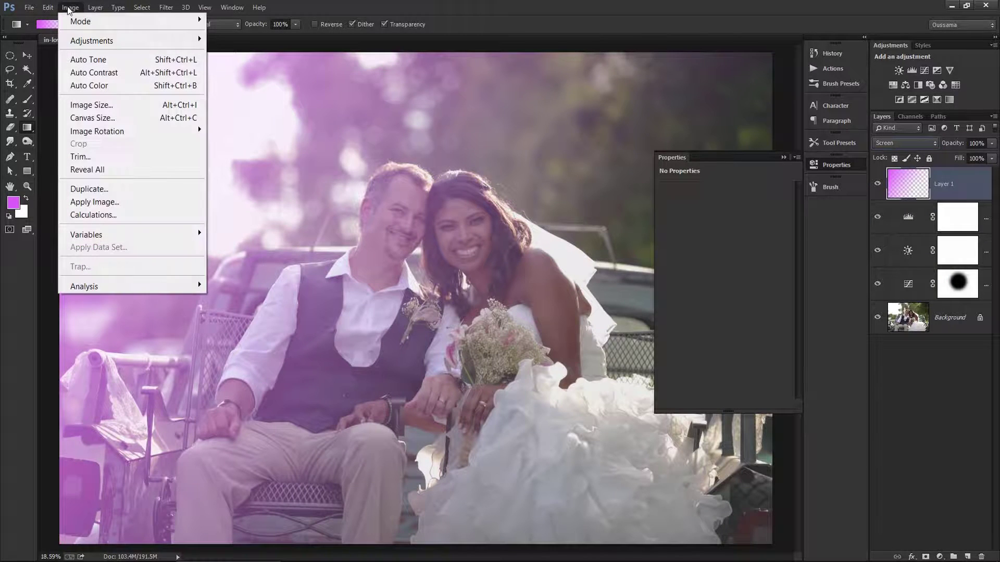
Step: Shift Layer 1's tint to light blue with Hue/Saturation: Saturation +10, Lightness +26
{"action": "left_click", "coordinate": [280, 111]}
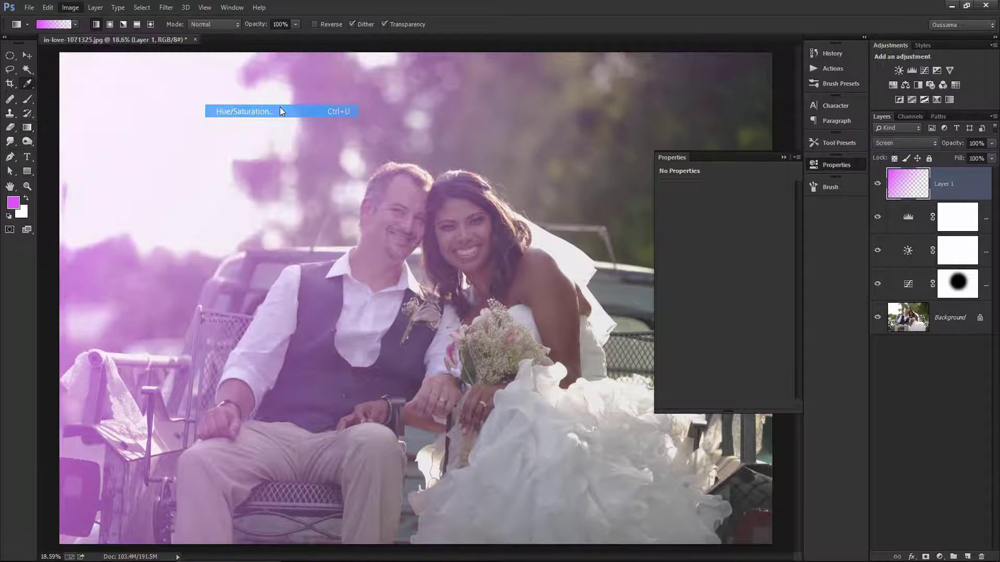
{"action": "mouse_move", "coordinate": [696, 140]}
{"action": "left_mouse_down"}
{"action": "mouse_move", "coordinate": [696, 115]}
{"action": "mouse_move", "coordinate": [664, 112]}
{"action": "left_mouse_up"}
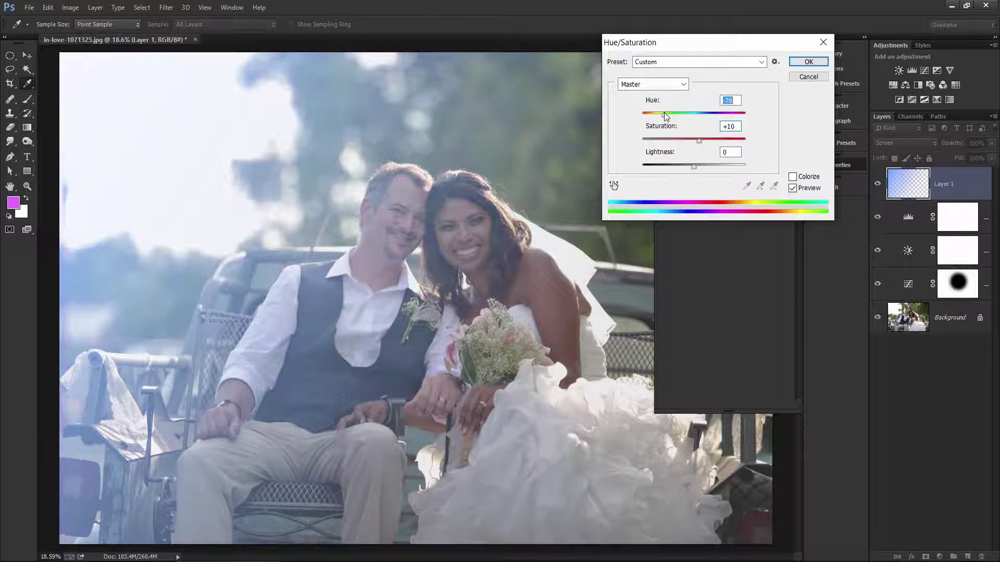
{"action": "left_click_drag", "start_coordinate": [694, 165], "coordinate": [705, 139]}
{"action": "left_click", "coordinate": [792, 61]}
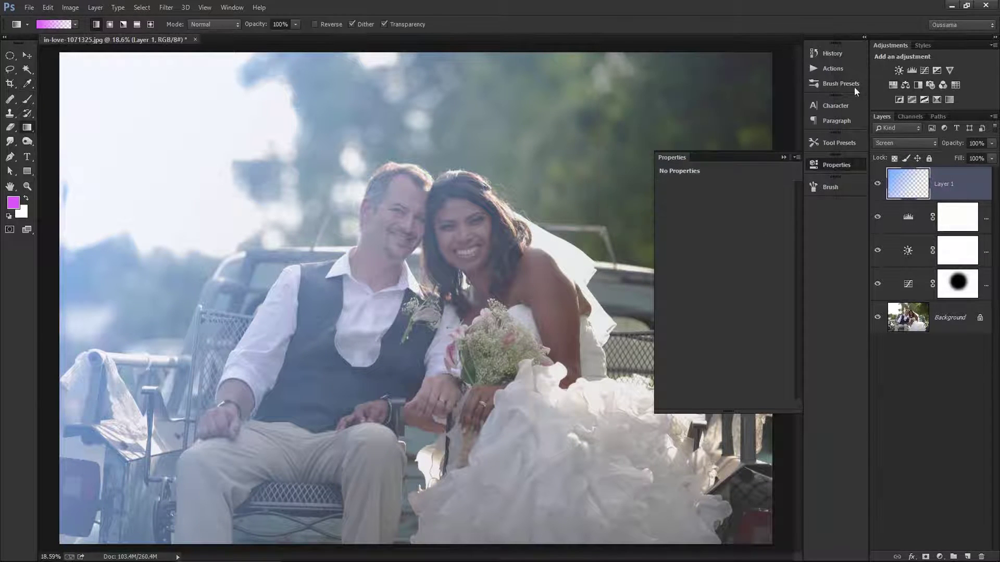
{"action": "left_click", "coordinate": [926, 557]}
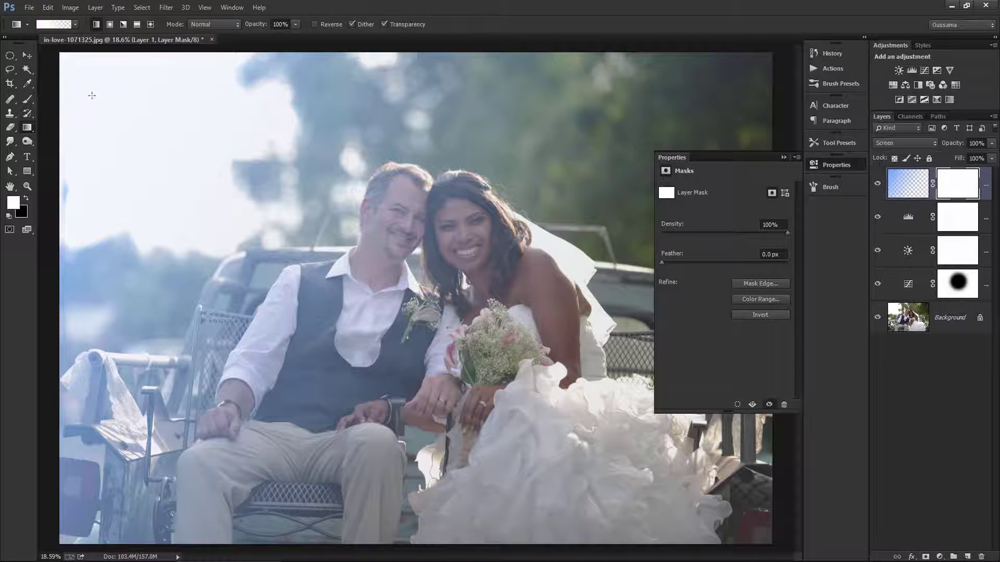
Step: Fill Layer 1's mask with the merged photo using Apply Image in Multiply mode
{"action": "left_click", "coordinate": [66, 8]}
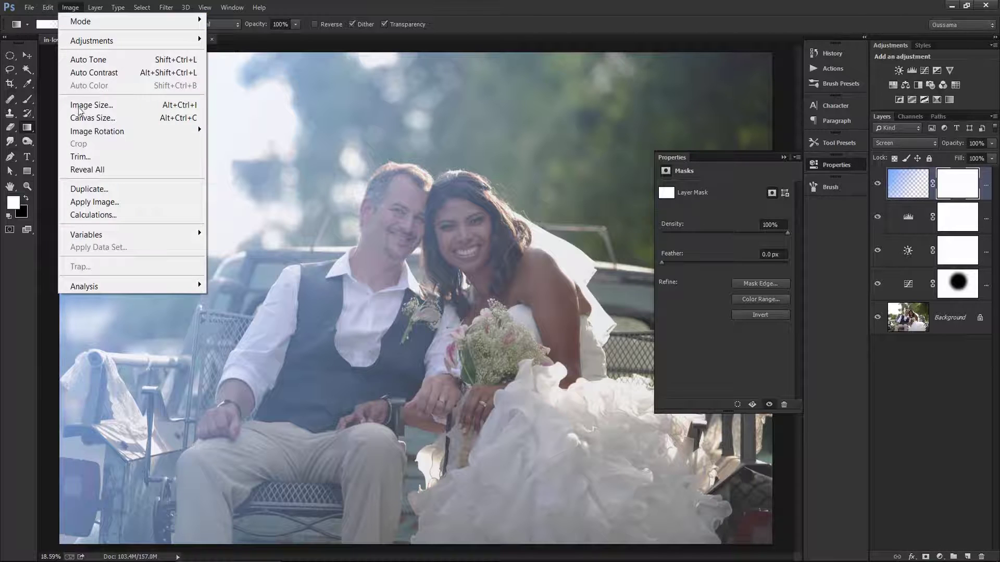
{"action": "left_click", "coordinate": [93, 202]}
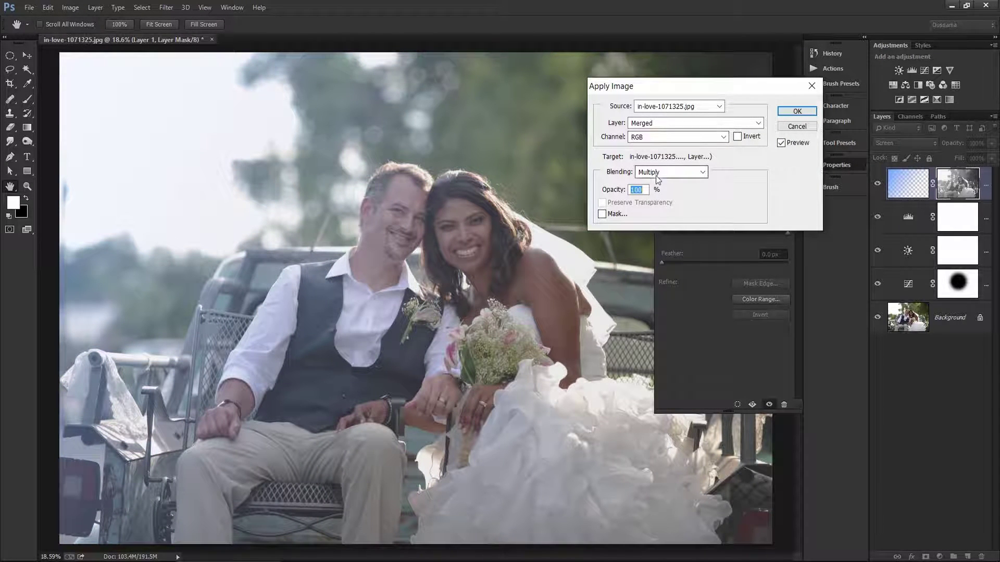
{"action": "left_click", "coordinate": [796, 111]}
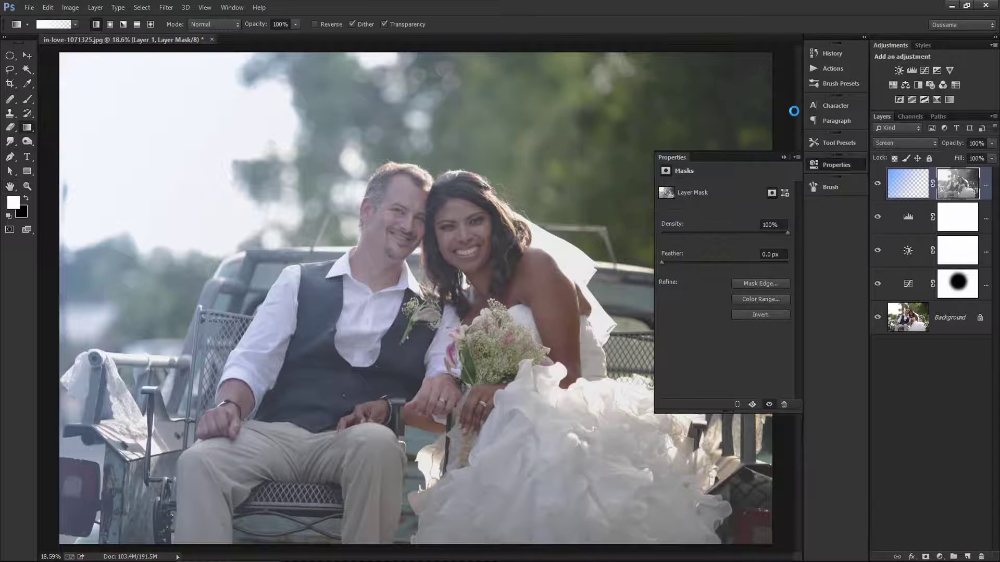
{"action": "left_click", "coordinate": [877, 184]}
Step: Set the tint layer's opacity to 77% and compare it hidden and shown
{"action": "left_click", "coordinate": [877, 185]}
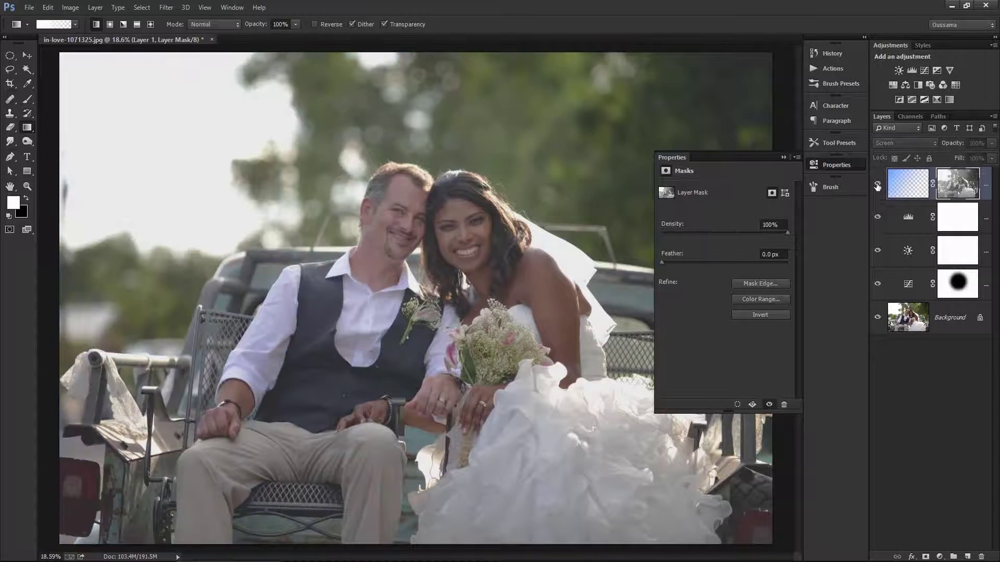
{"action": "left_click_drag", "start_coordinate": [963, 145], "coordinate": [956, 143]}
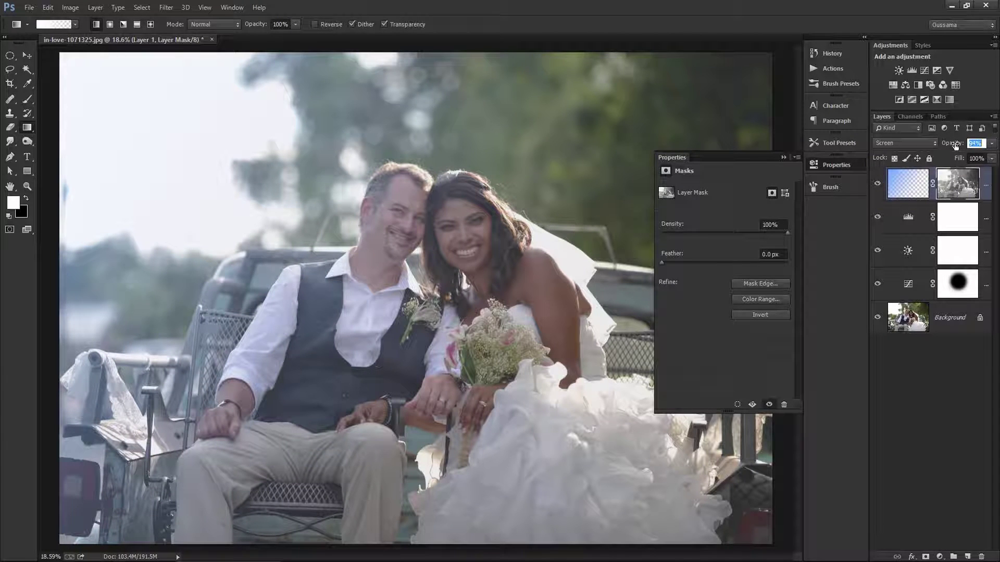
{"action": "type", "text": "77"}
{"action": "key", "text": "Return"}
{"action": "left_click", "coordinate": [878, 186]}
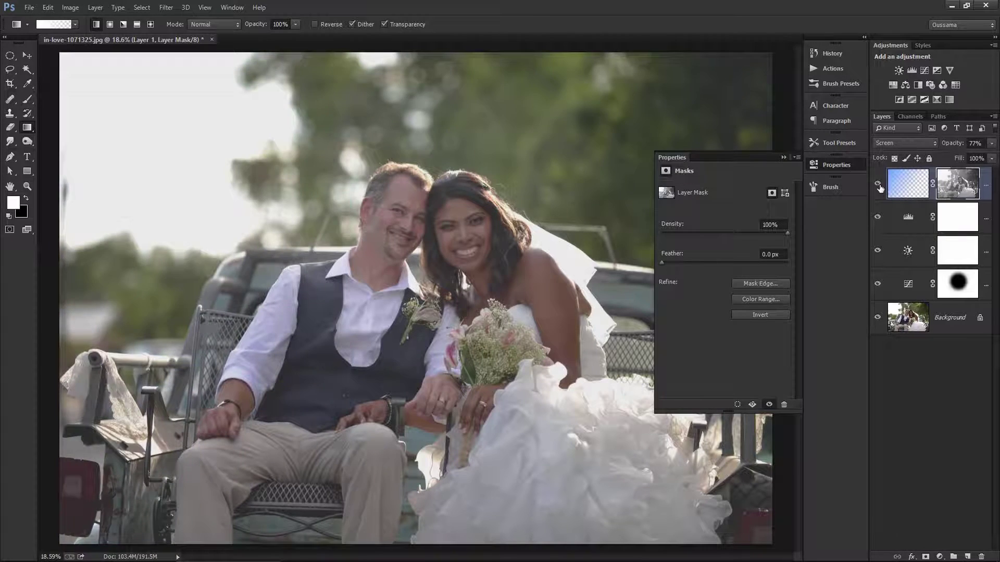
{"action": "left_click", "coordinate": [940, 557]}
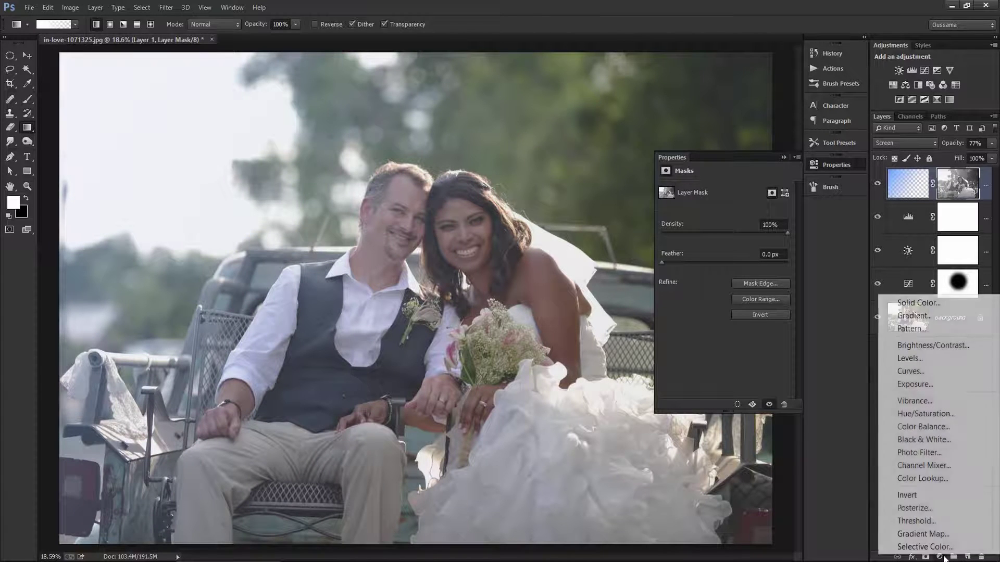
Step: Add a Levels layer and set the Blue channel output levels to 38–210
{"action": "left_click", "coordinate": [932, 356]}
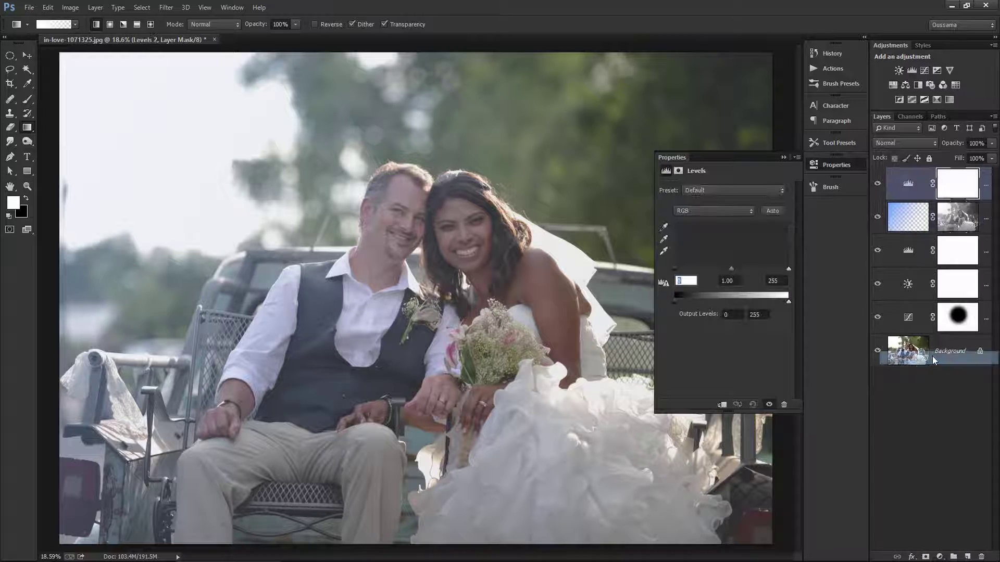
{"action": "left_click", "coordinate": [708, 210]}
{"action": "left_click", "coordinate": [688, 254]}
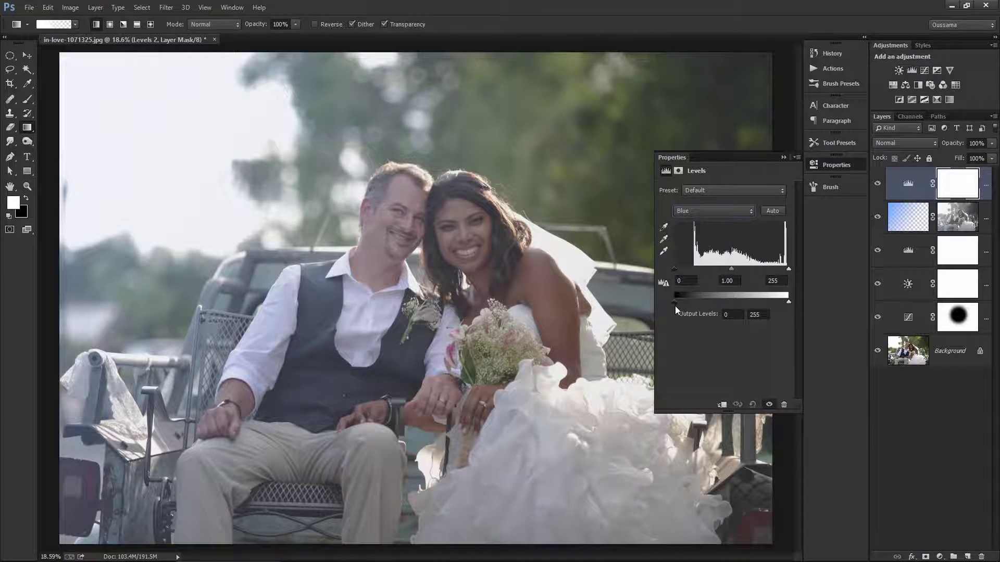
{"action": "left_click_drag", "start_coordinate": [675, 302], "coordinate": [681, 302]}
{"action": "left_click_drag", "start_coordinate": [686, 303], "coordinate": [692, 302]}
Step: Set the Red midtone to 1.20 and the Green output black to 12
{"action": "left_click", "coordinate": [732, 210]}
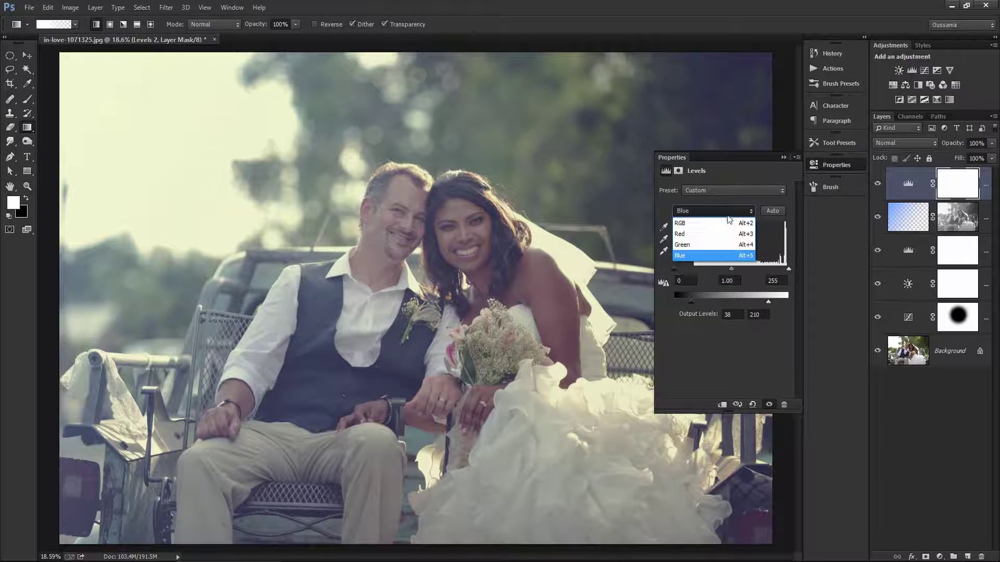
{"action": "left_click", "coordinate": [711, 229]}
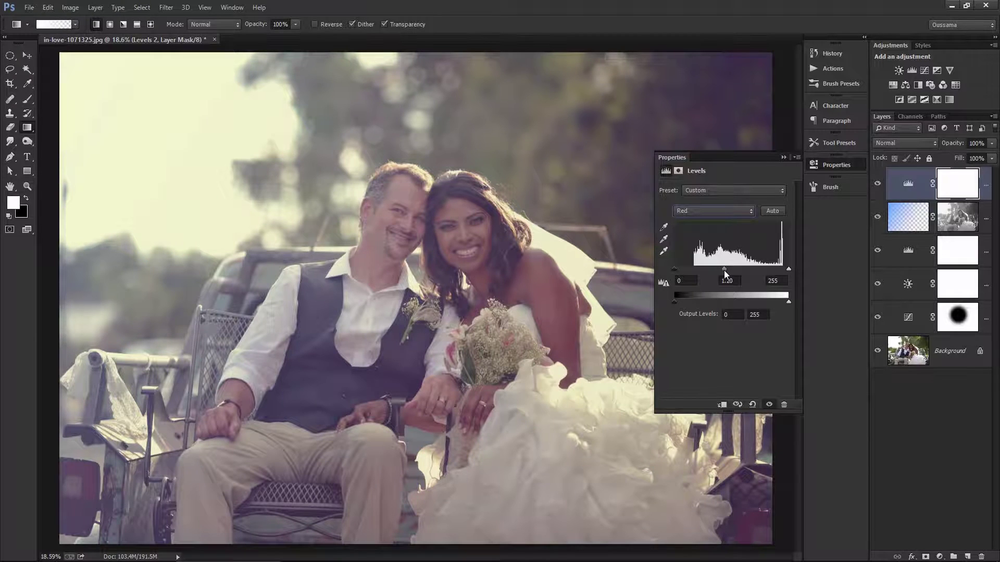
{"action": "left_click", "coordinate": [717, 211]}
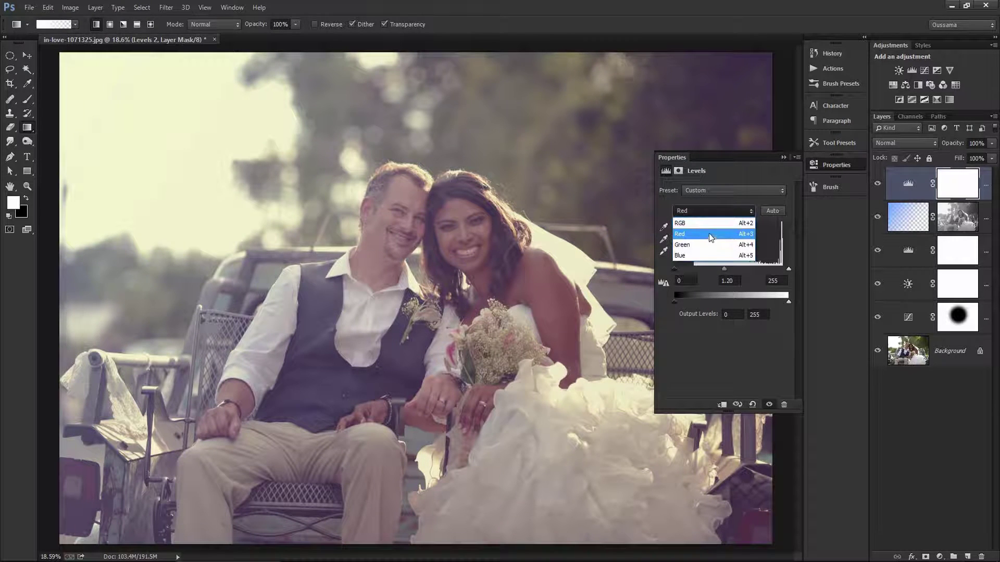
{"action": "left_click", "coordinate": [711, 247]}
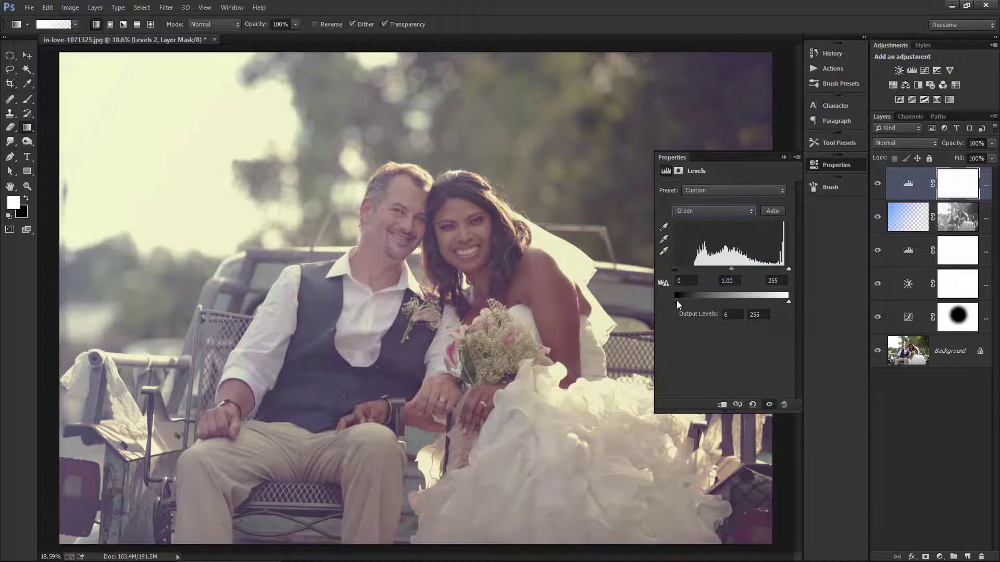
{"action": "left_click_drag", "start_coordinate": [678, 301], "coordinate": [680, 301]}
{"action": "left_click", "coordinate": [878, 184]}
{"action": "left_click", "coordinate": [877, 184]}
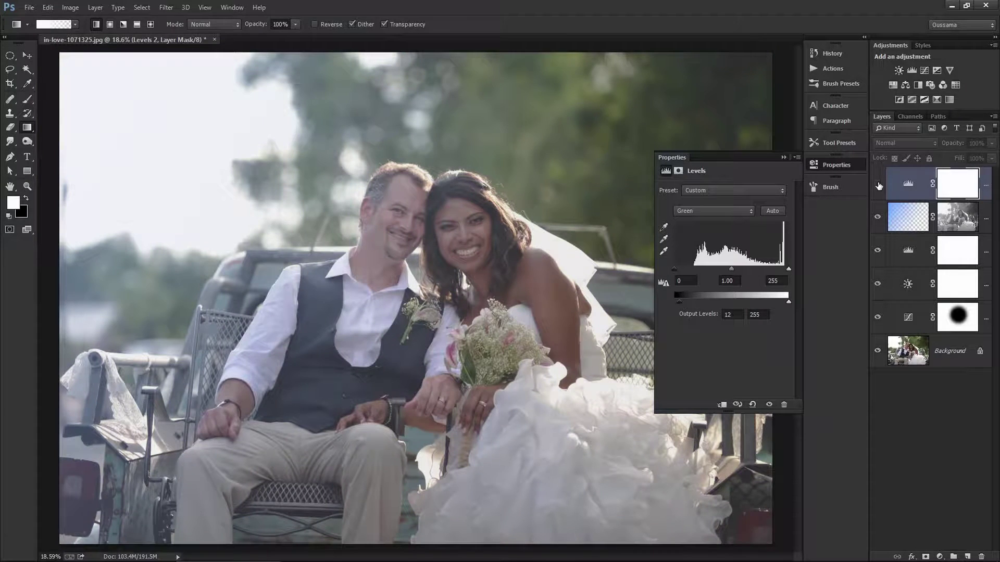
{"action": "left_click", "coordinate": [847, 165]}
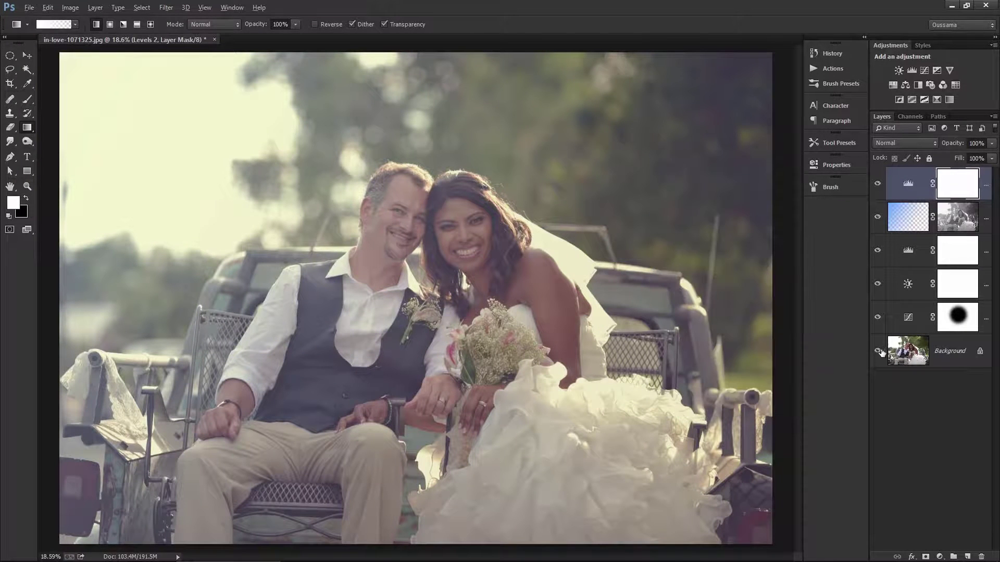
{"action": "left_click", "coordinate": [878, 351], "text": "alt"}
{"action": "left_click", "coordinate": [878, 352], "text": "alt"}
{"action": "left_click", "coordinate": [878, 352], "text": "alt"}
{"action": "left_click", "coordinate": [878, 351], "text": "alt"}
{"action": "left_click", "coordinate": [878, 351], "text": "alt"}
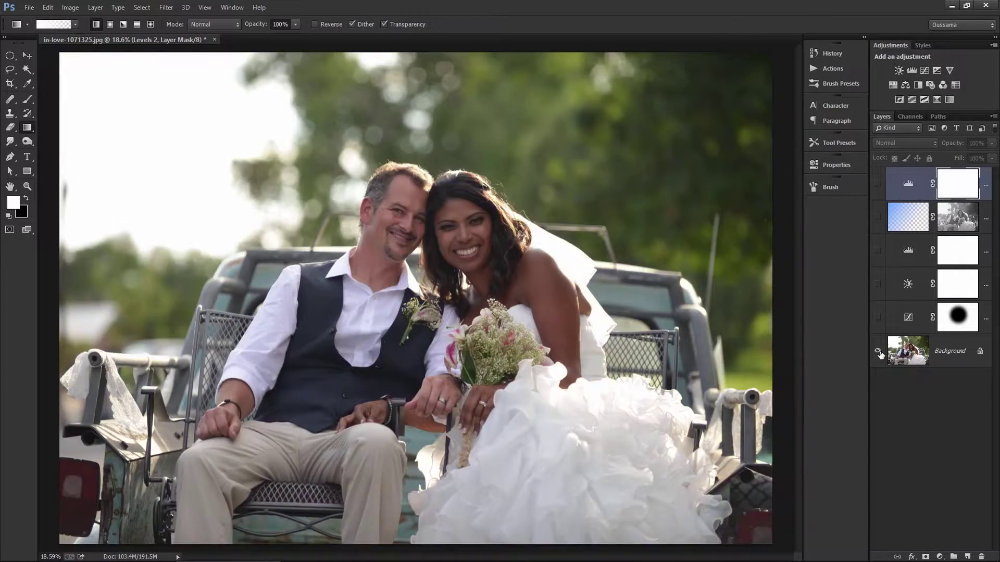
{"action": "left_click", "coordinate": [878, 352], "text": "alt"}
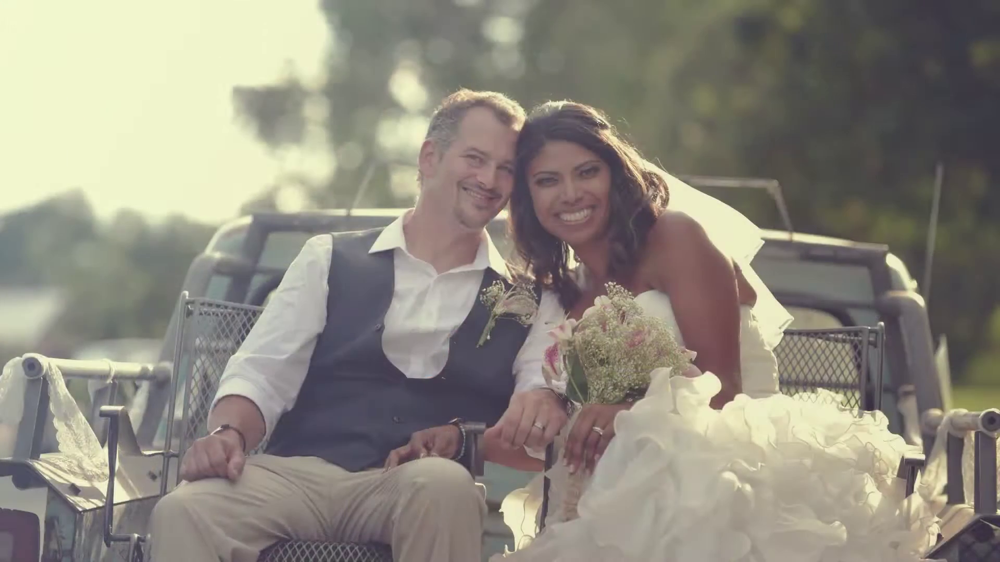